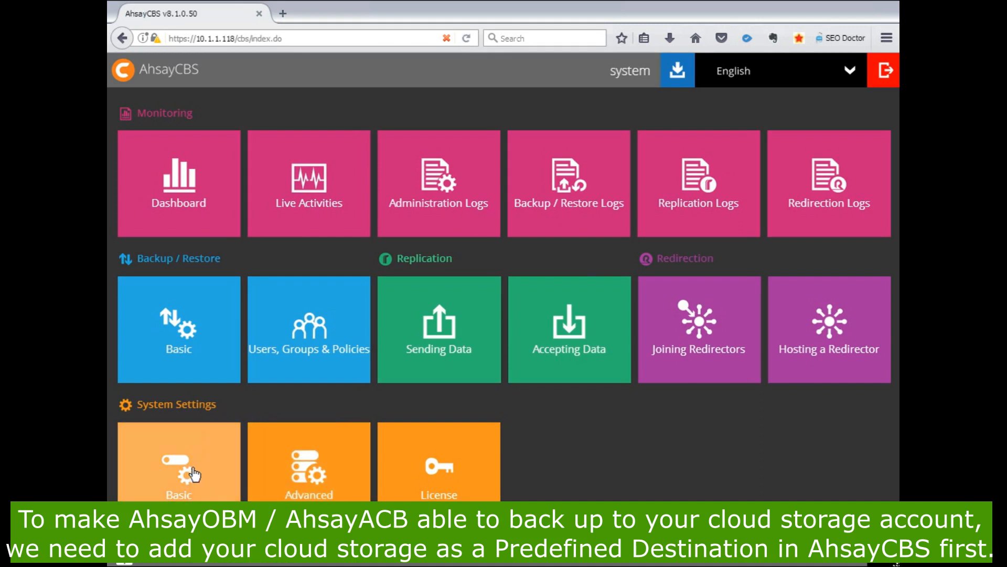
- Open the predefined destinations in the basic system settings and start a new predefined destination
left_click(195, 474)
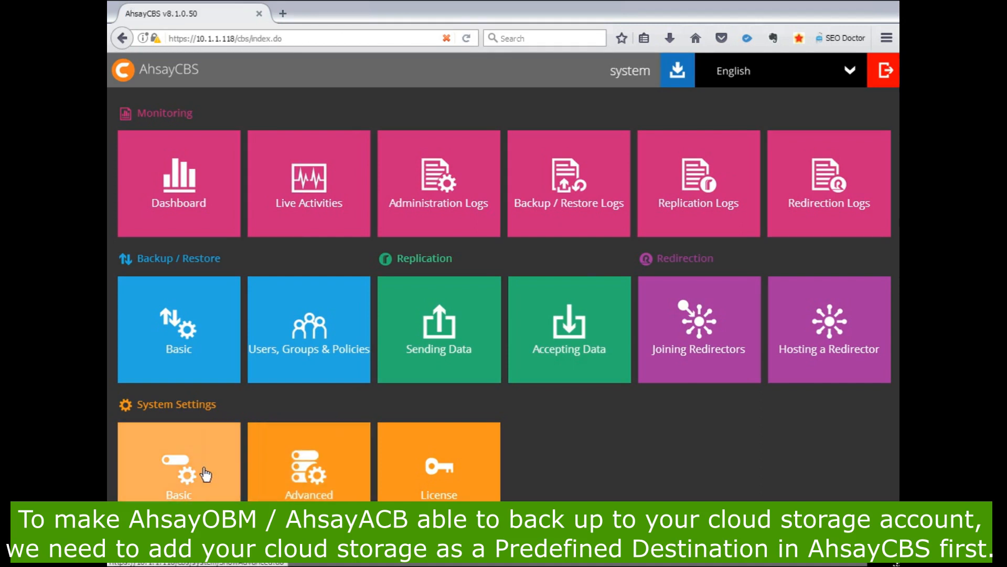
left_click(194, 474)
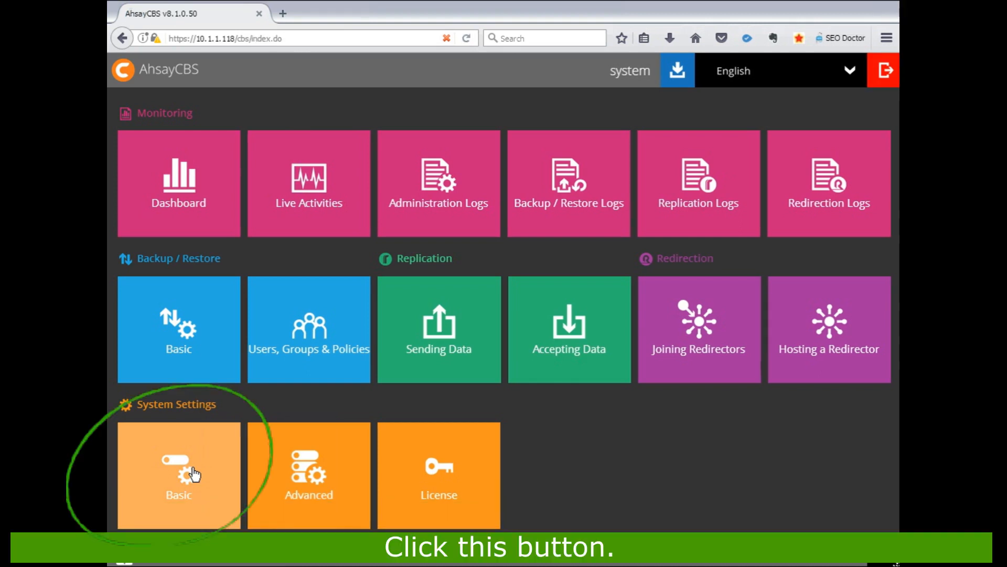
left_click(194, 474)
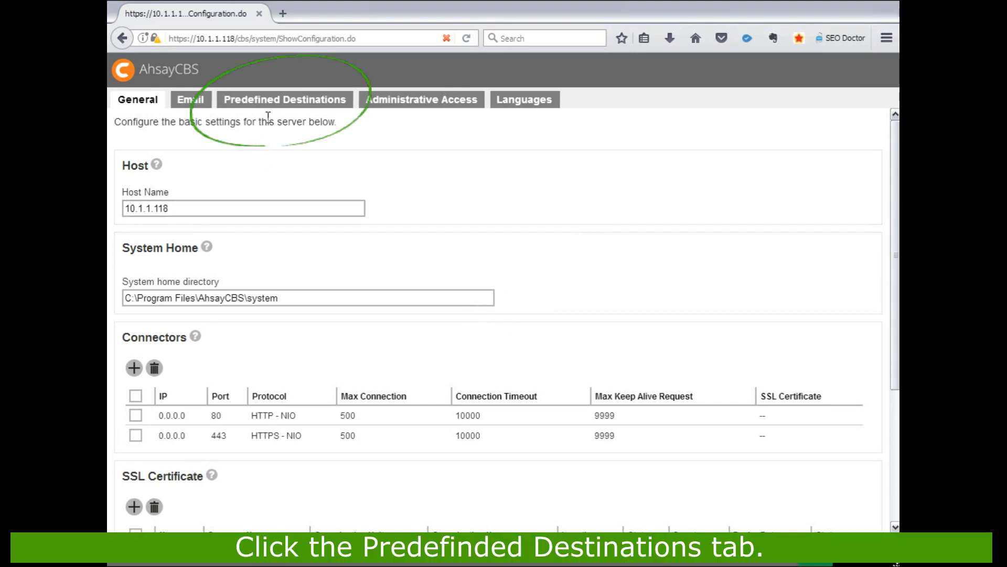
left_click(284, 103)
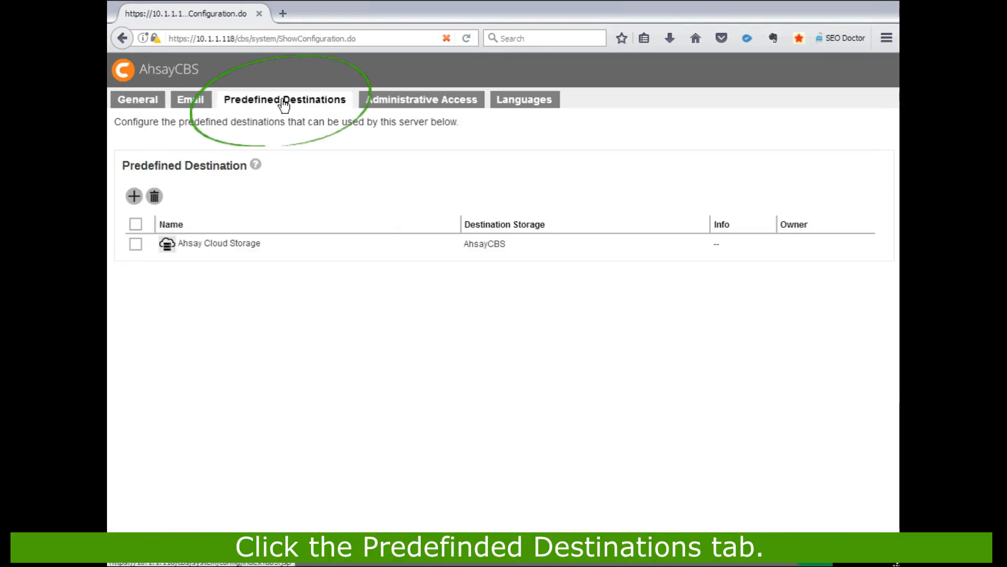
left_click(134, 197)
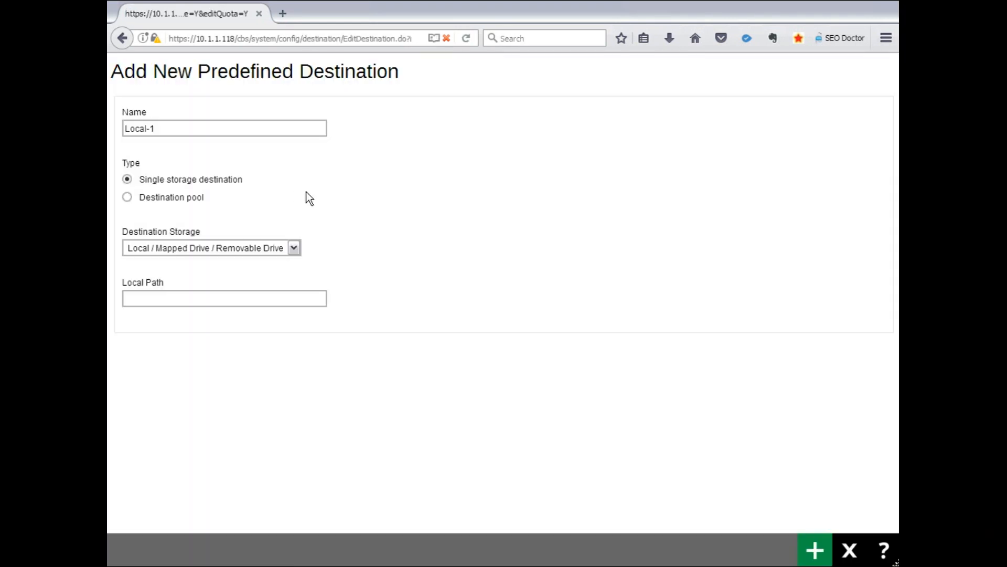
- Set the new destination's storage to Google Drive and name it Demo Cloud Storage
left_click(248, 259)
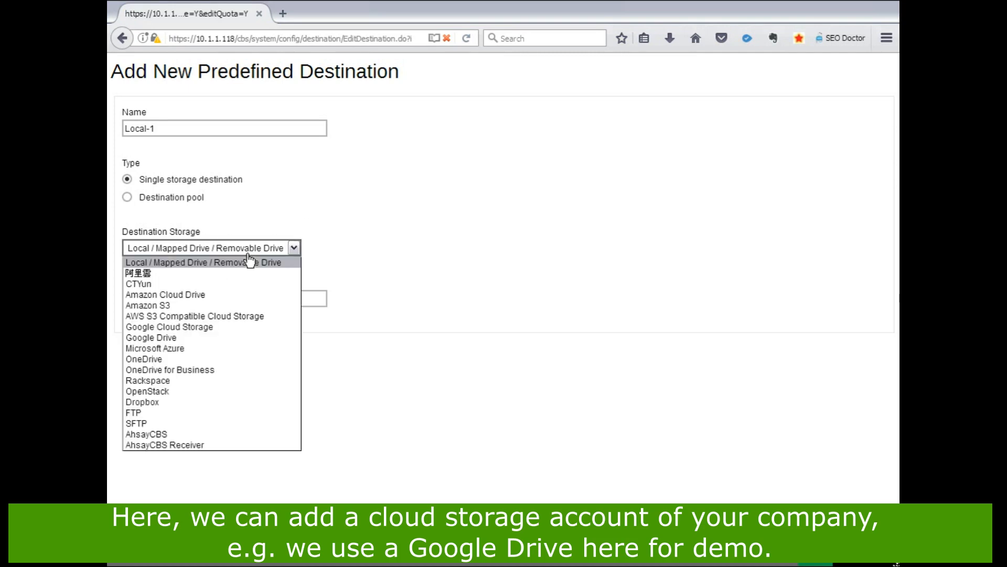
left_click(241, 339)
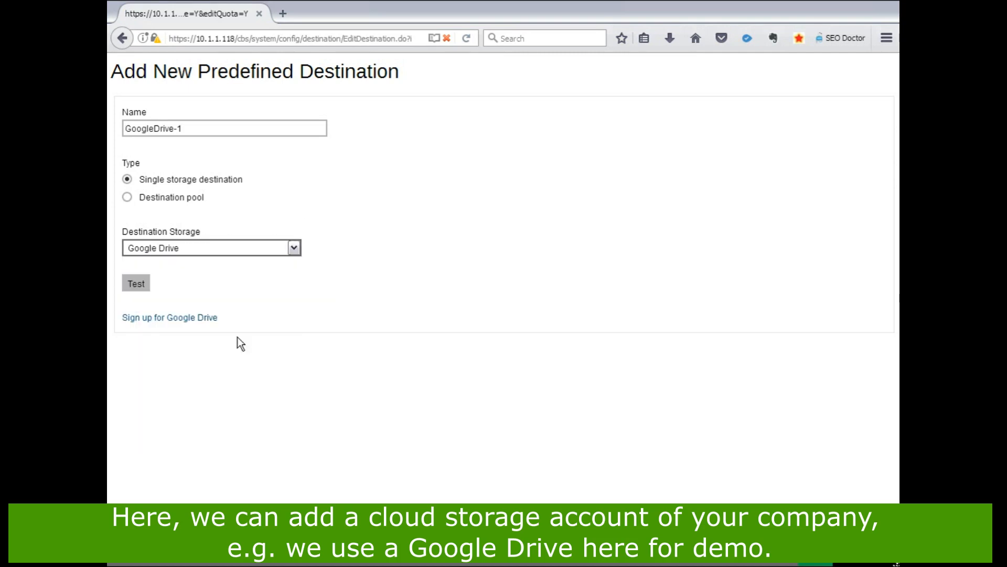
triple_click(185, 132)
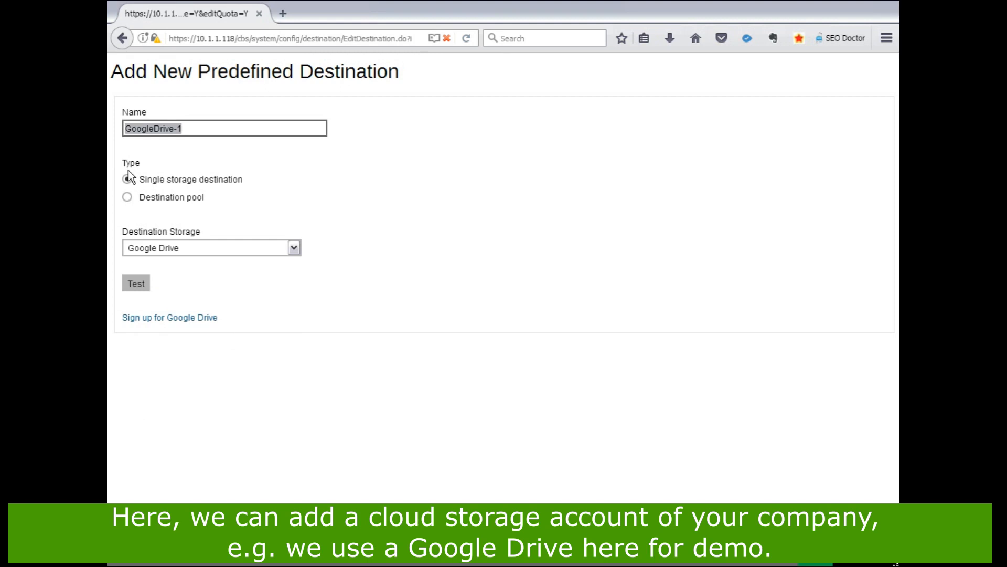
type("Demo")
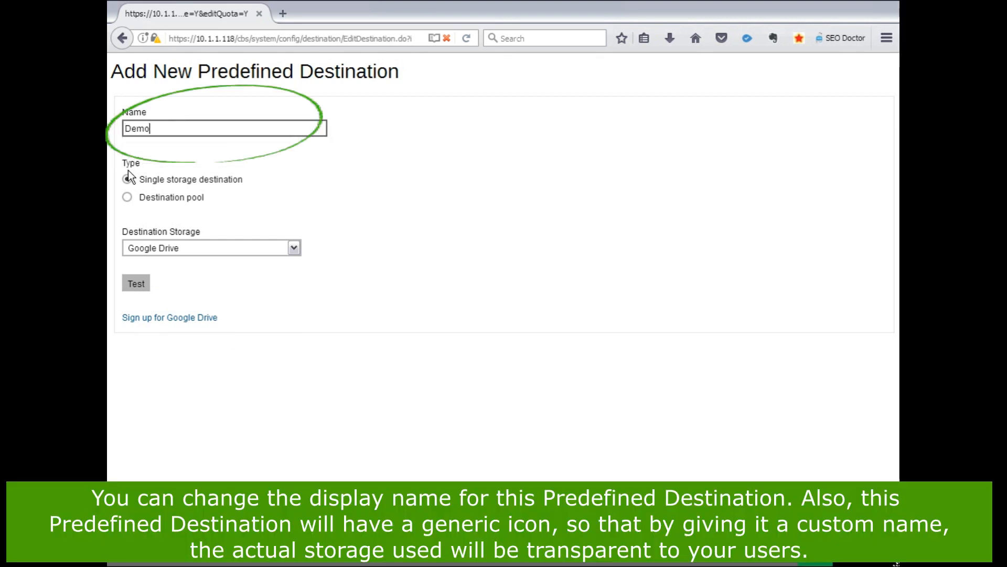
type(" Cloud Sto")
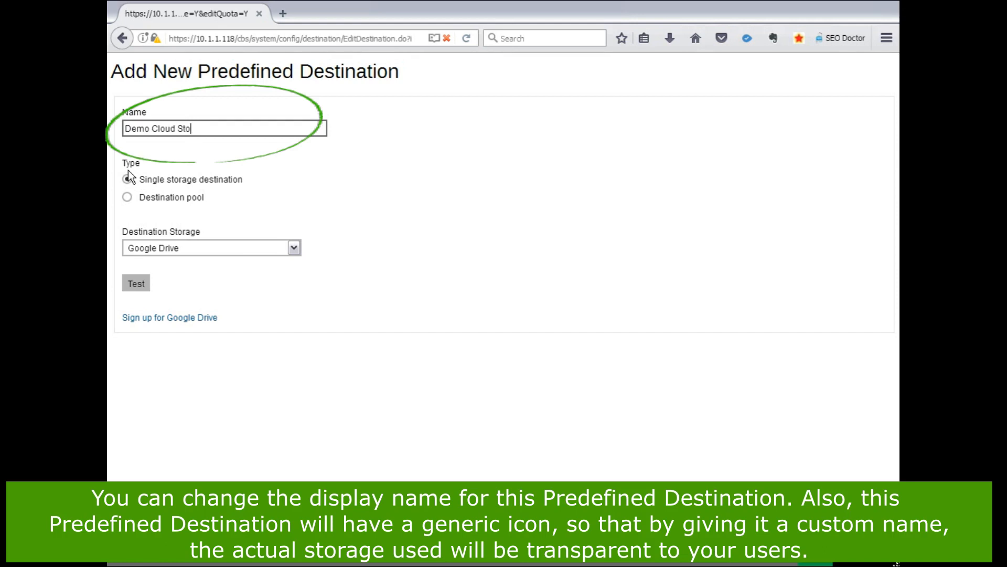
type("rage")
- Test the Google Drive connection, allow Ahsay to access the Google account, and copy the authorization code it issues
left_click(138, 286)
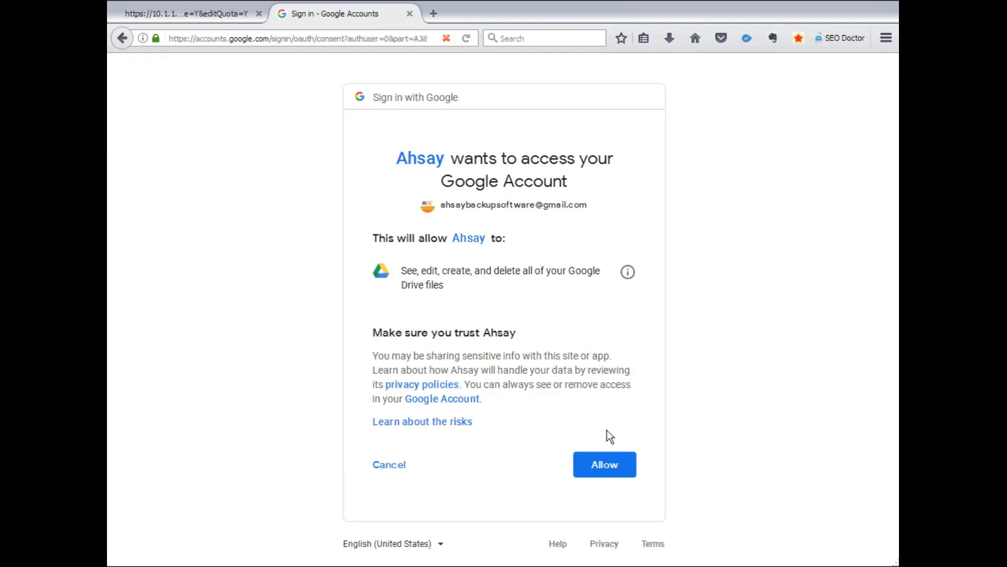
left_click(602, 469)
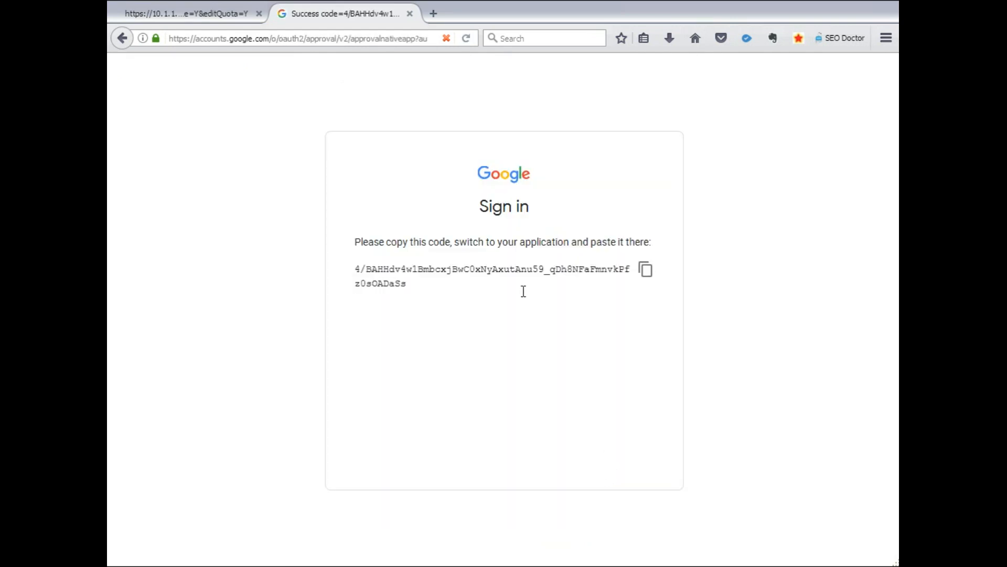
left_click(647, 273)
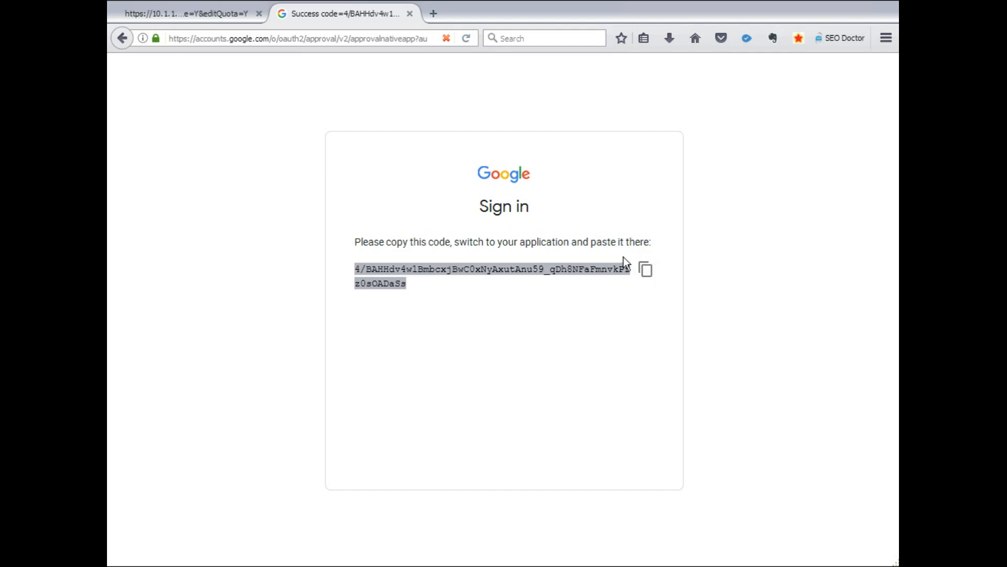
left_click(210, 13)
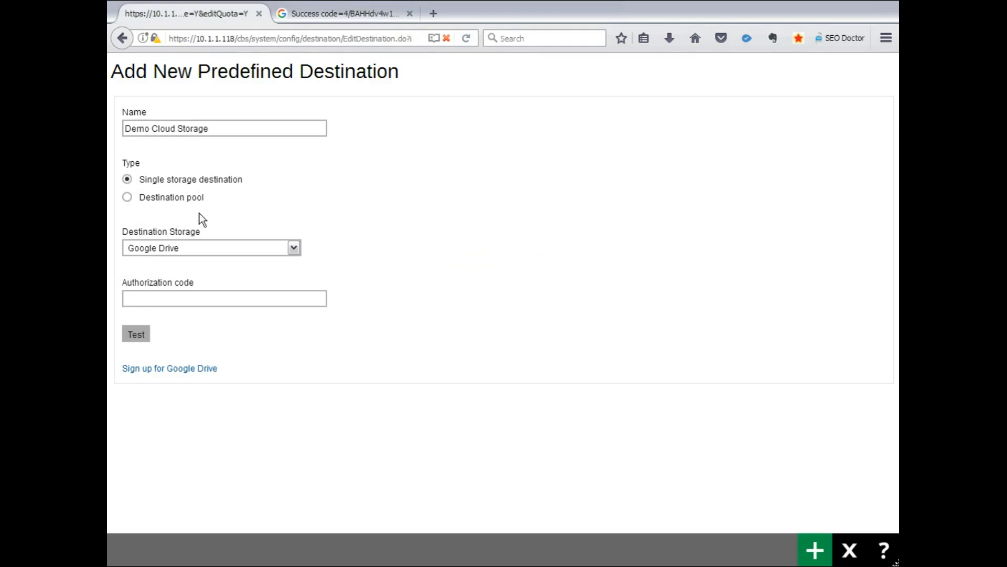
- Paste the authorization code into the destination form and test the Google Drive connection
left_click(165, 297)
key("ctrl+v")
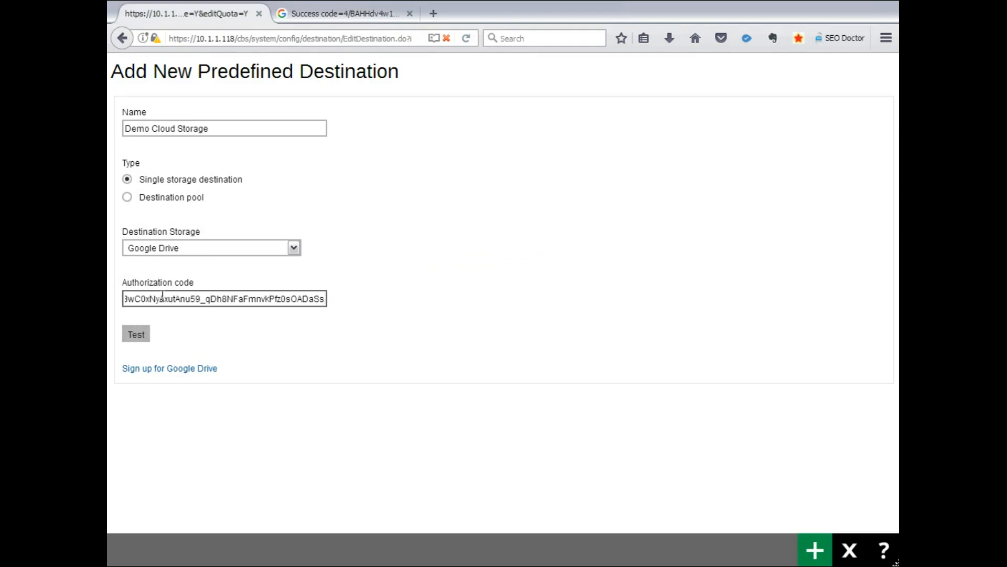
left_click(142, 339)
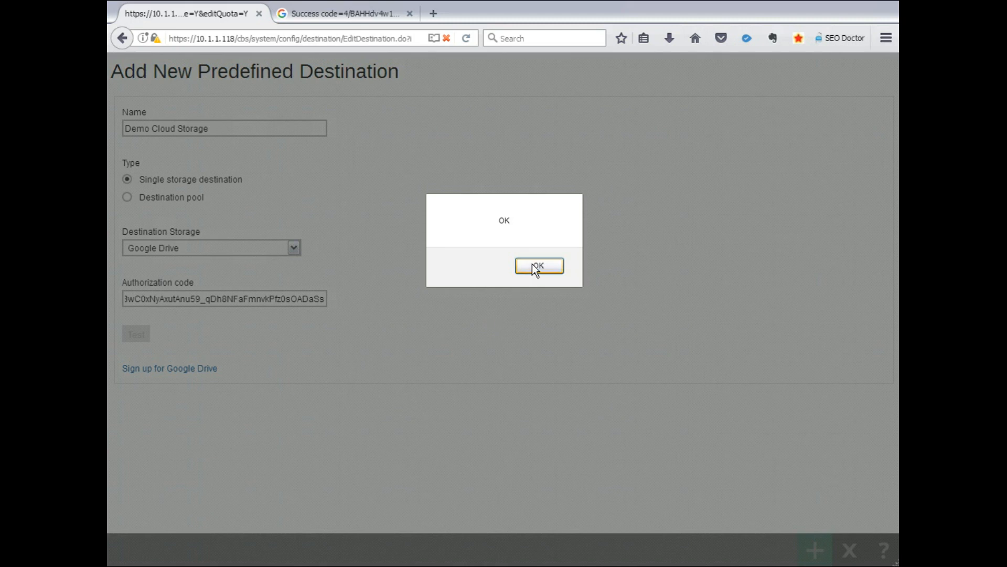
left_click(535, 268)
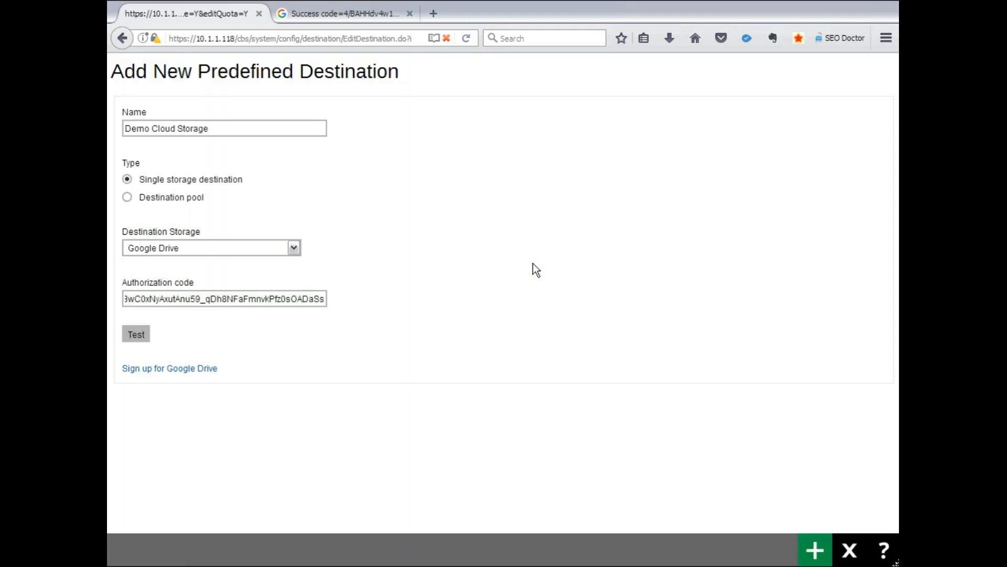
- Add the Demo Cloud Storage destination, check its linked account info, and save the system settings
left_click(814, 549)
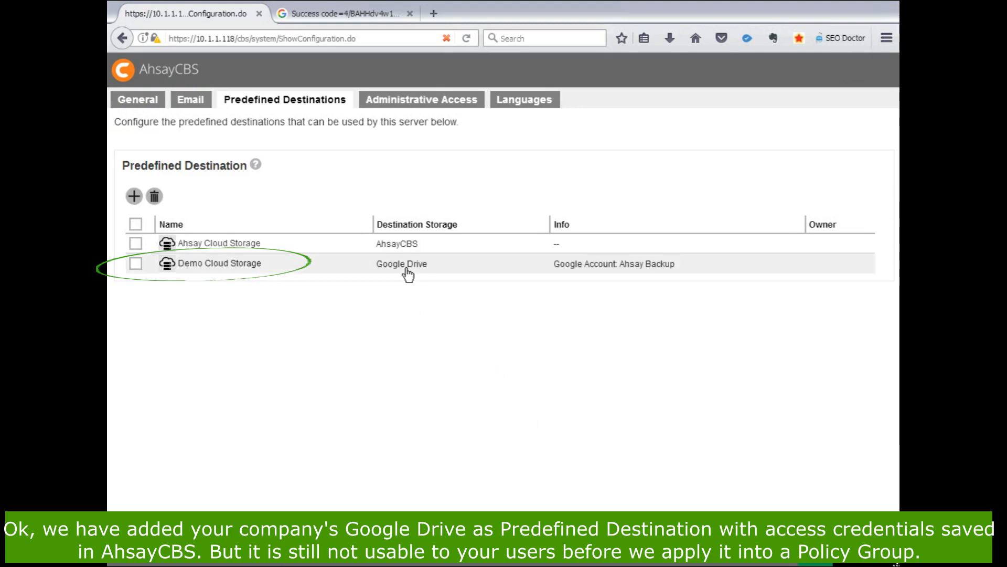
left_click_drag(555, 268, 678, 269)
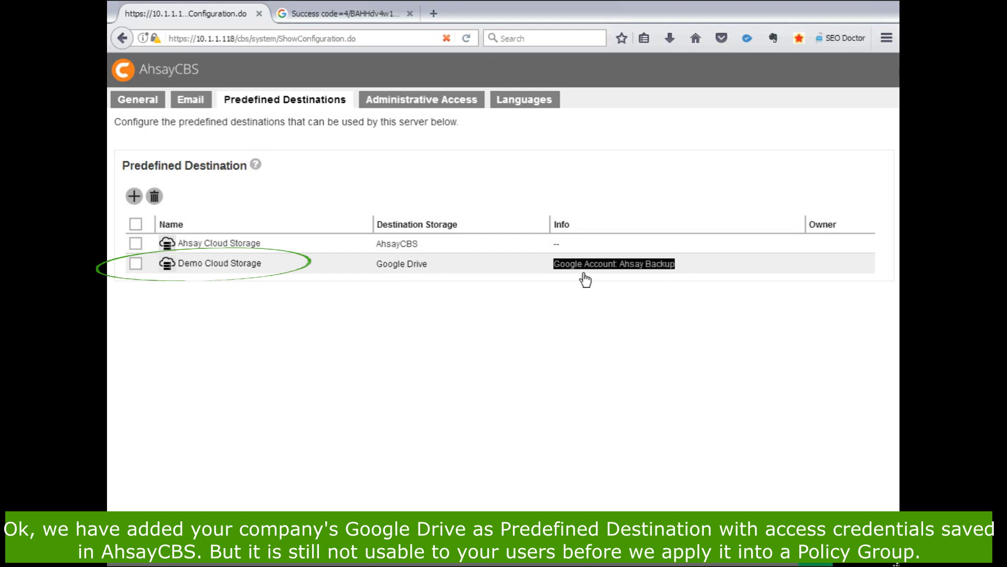
left_click(466, 299)
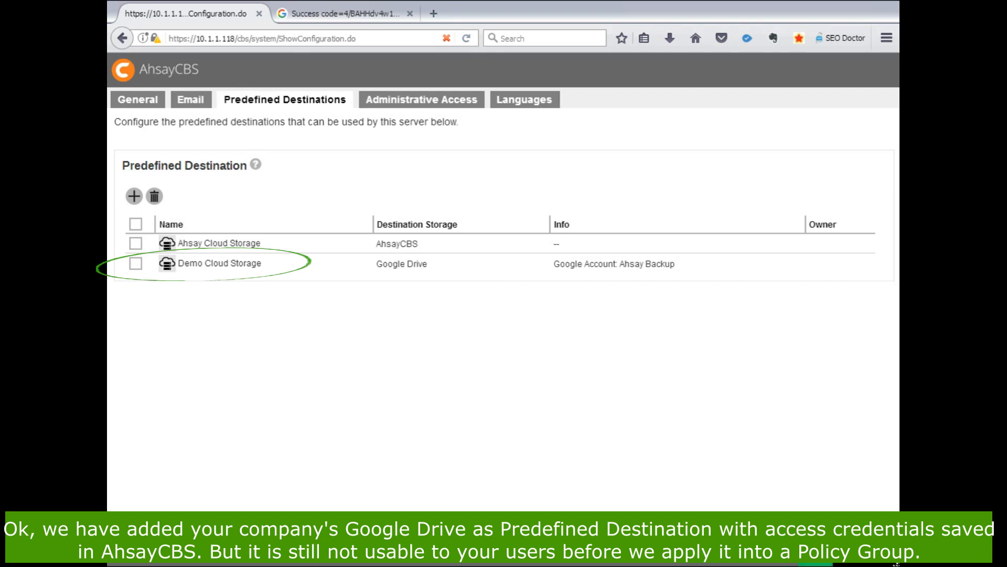
left_click(814, 550)
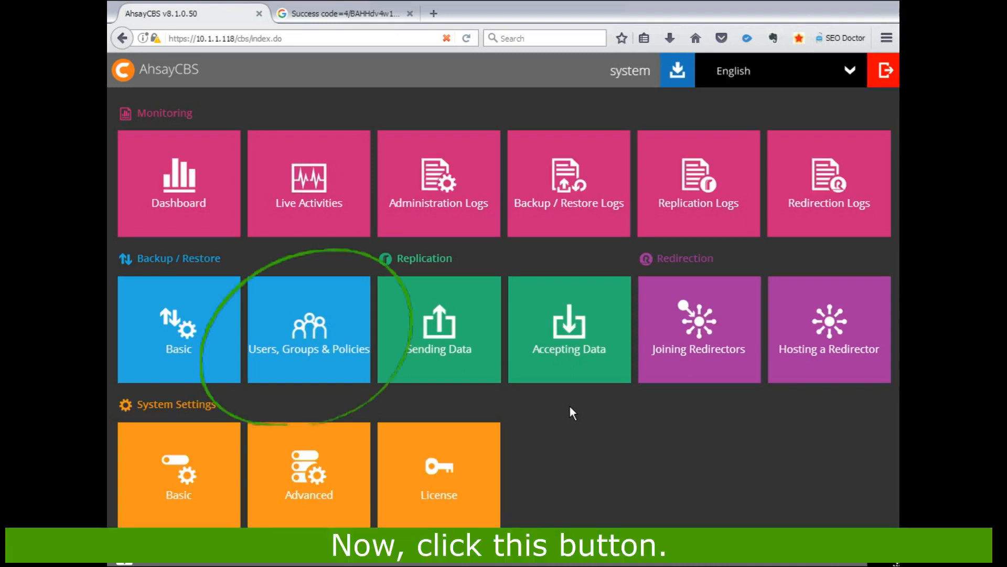
- Add Demo Cloud Storage to the predefined destinations visible to users in the Default settings policy group's backup set settings
left_click(309, 332)
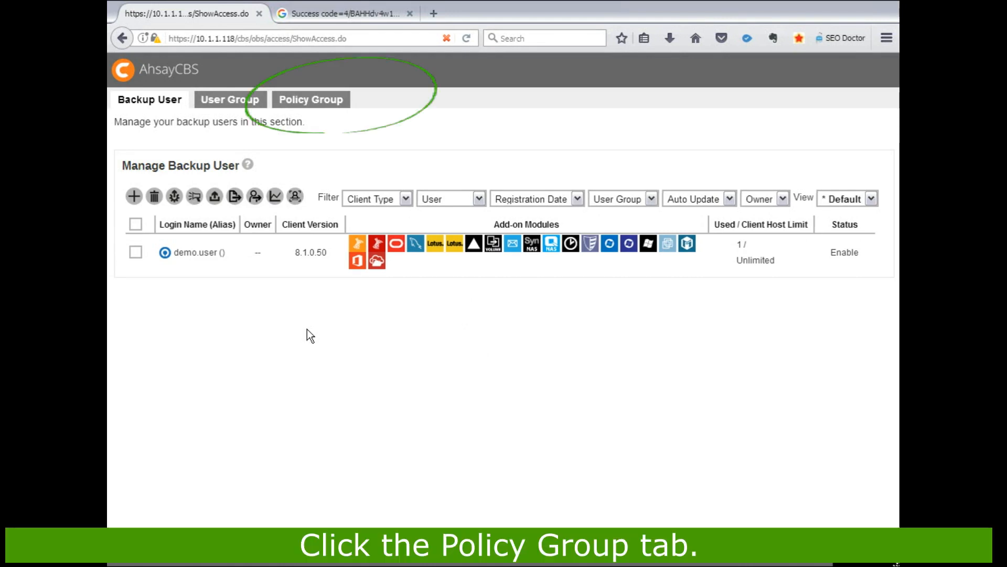
left_click(312, 99)
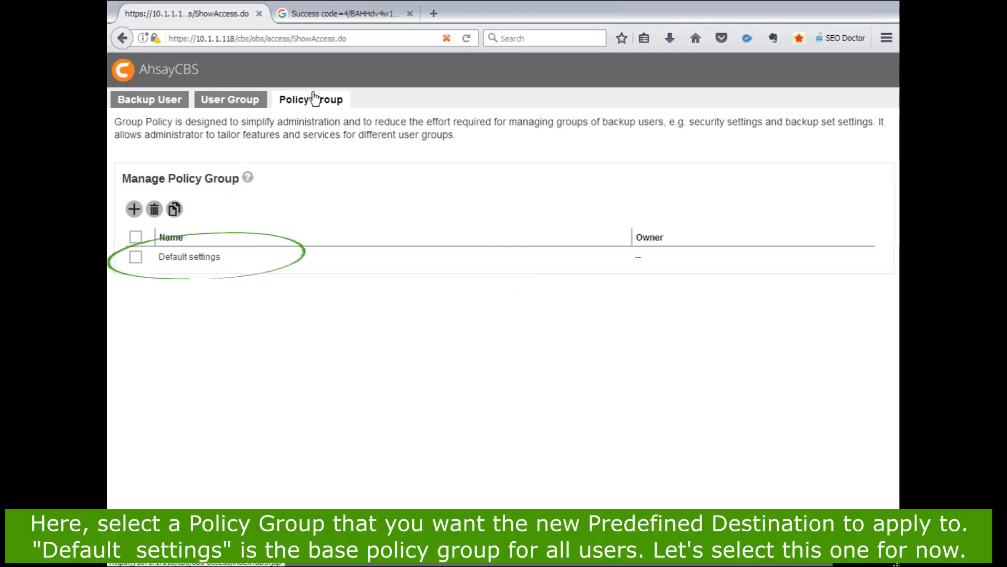
left_click(200, 258)
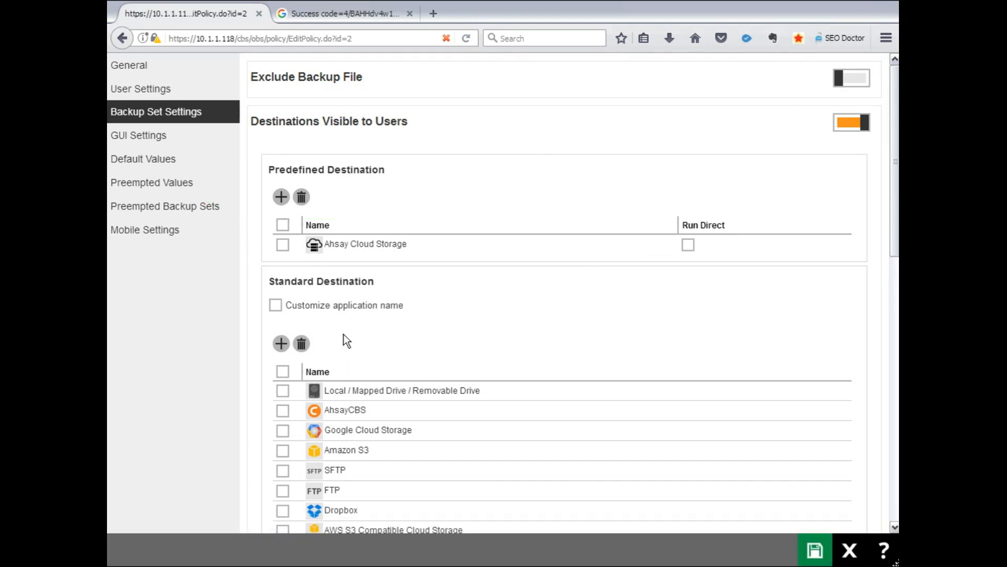
left_click(281, 197)
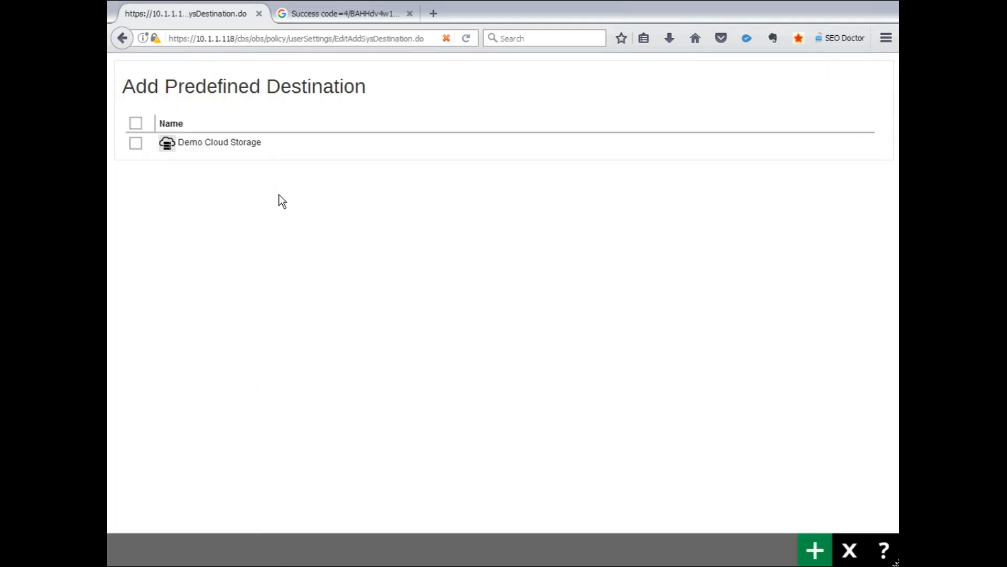
left_click(136, 143)
left_click(814, 549)
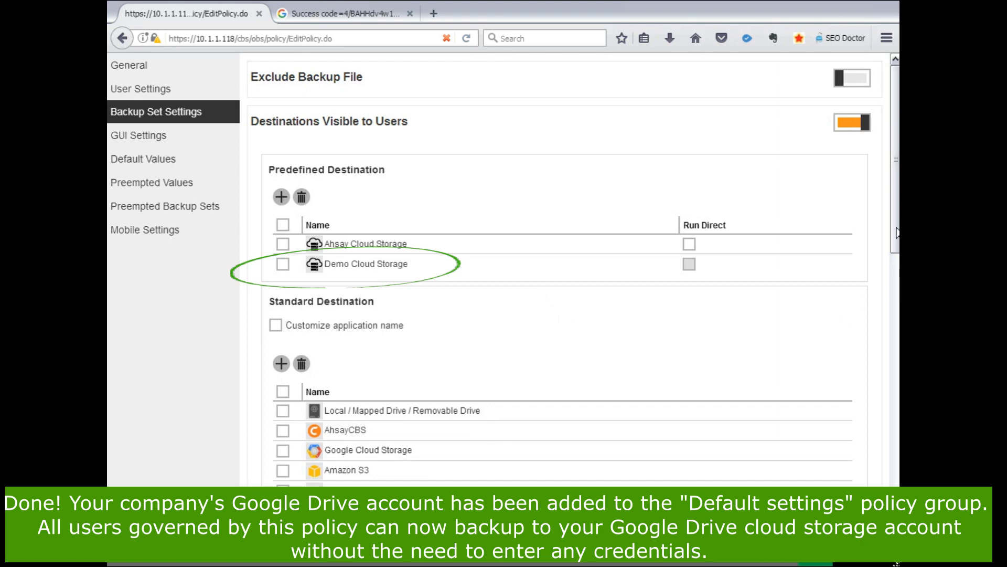
- Delete all standard destinations except Local / Mapped Drive / Removable Drive from the policy group and save it
left_click_drag(896, 233, 896, 333)
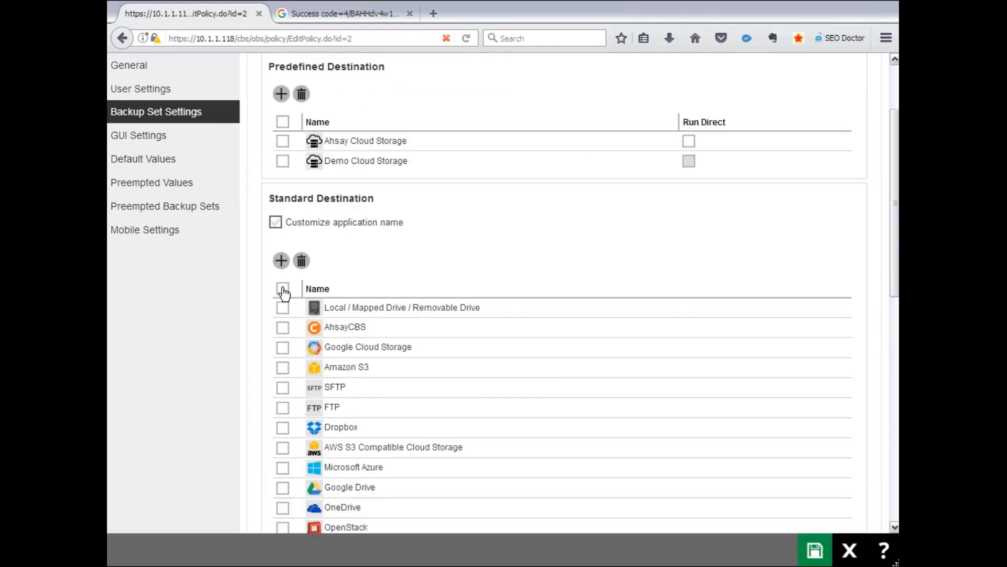
left_click(283, 289)
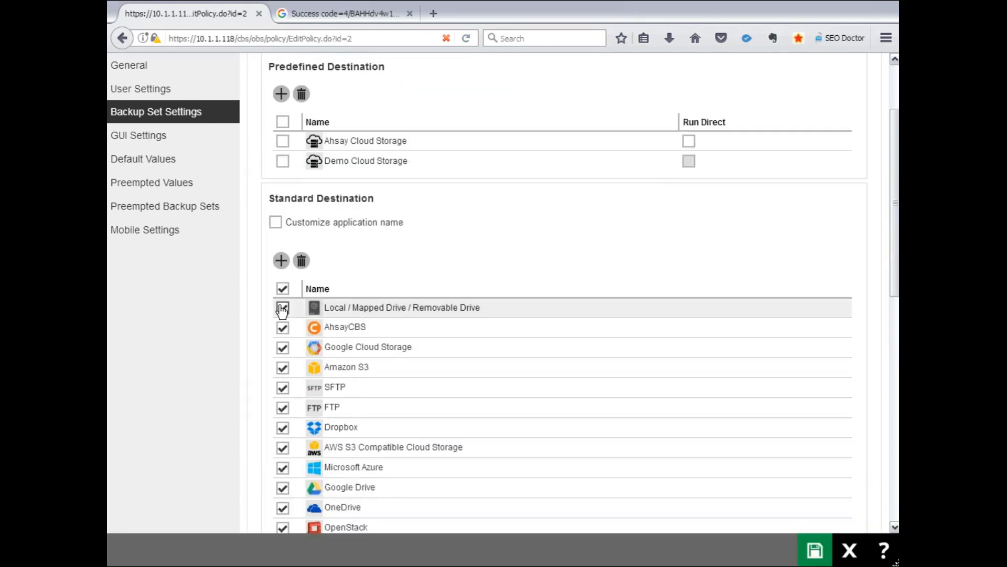
left_click(282, 308)
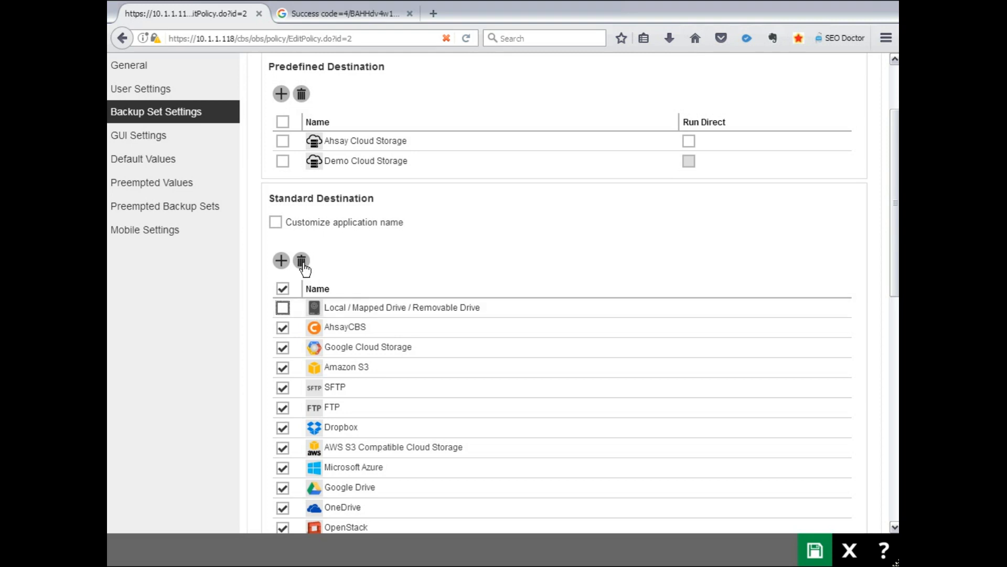
left_click(303, 265)
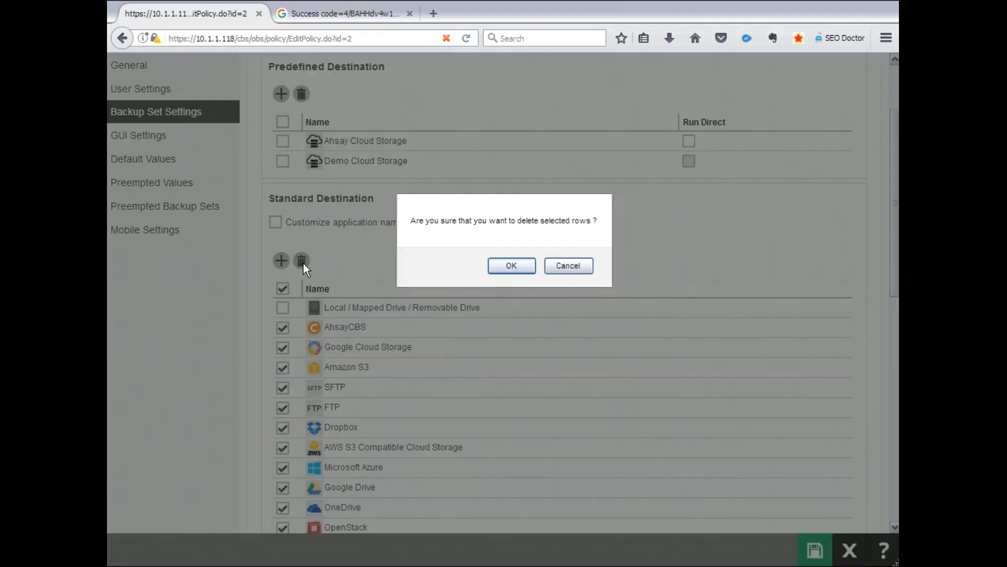
left_click(514, 269)
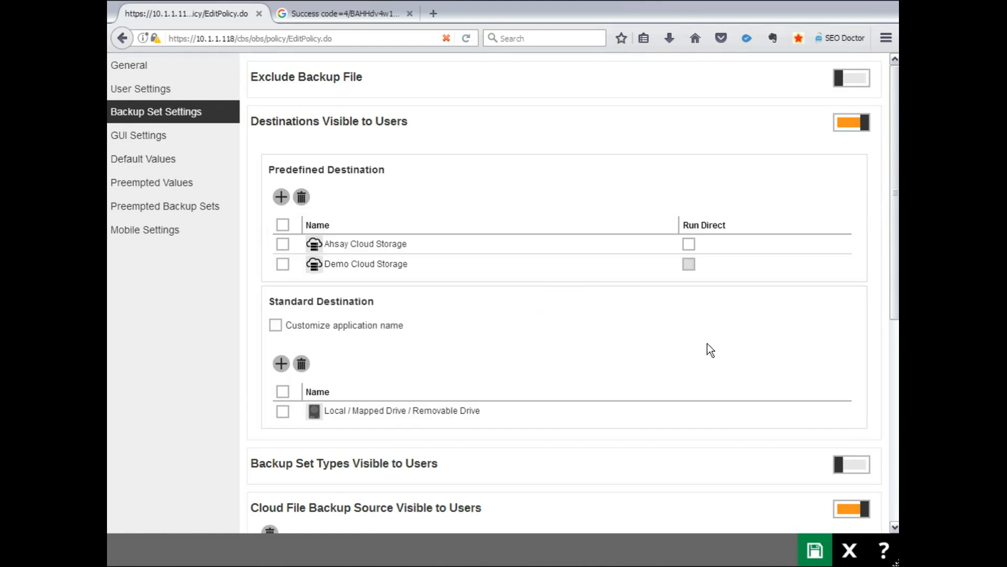
left_click(815, 552)
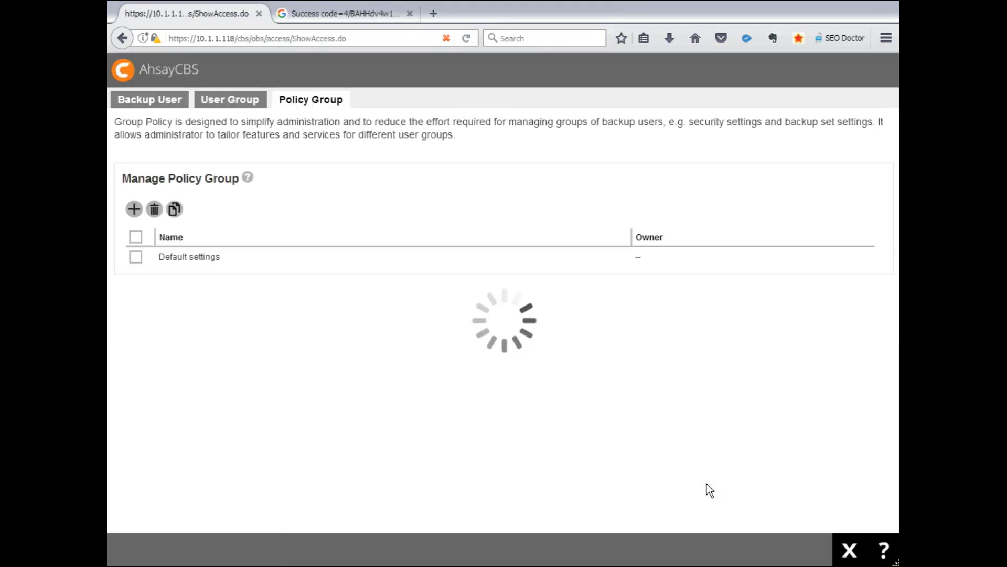
- Reopen the Default settings policy group from the home page, check its visible destinations, and save it again
left_click(849, 549)
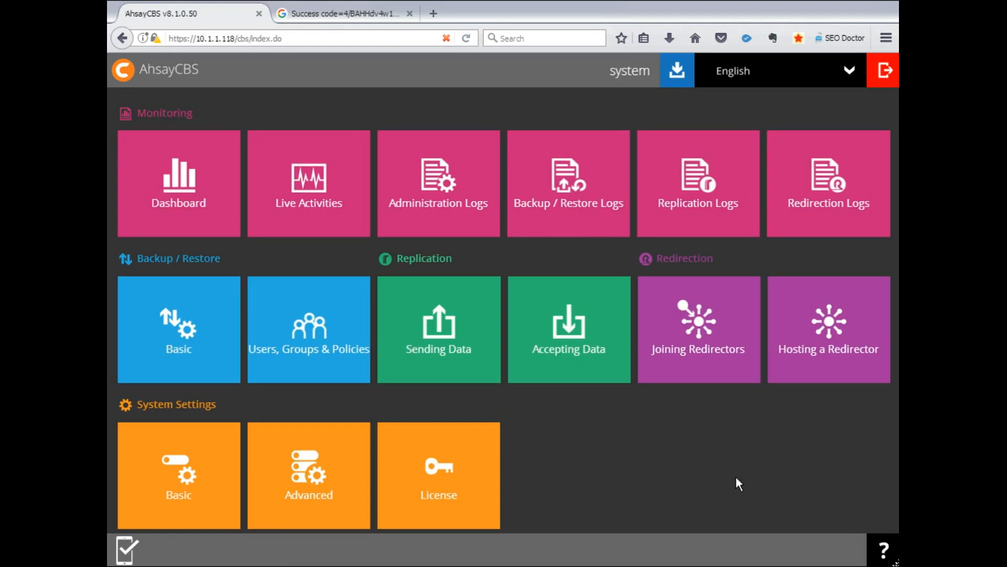
left_click(306, 343)
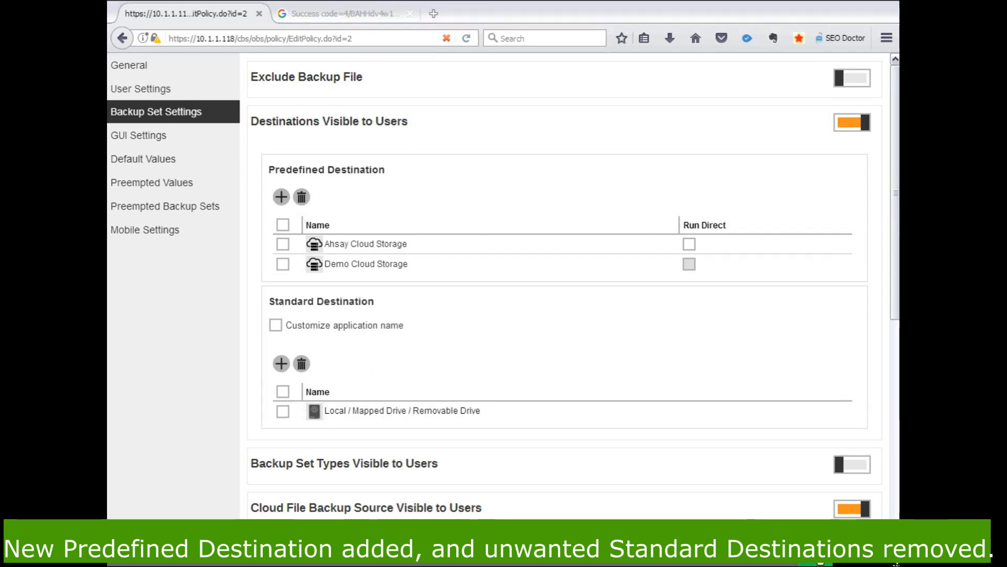
left_click(814, 550)
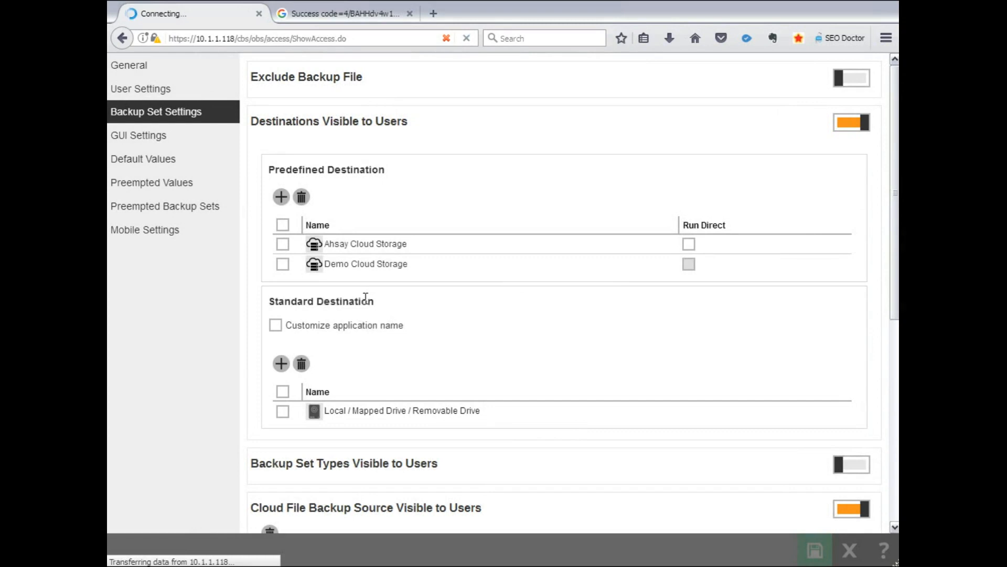
- Switch to the AhsayOBM client and log in as the demo backup user with the account password
left_click(157, 103)
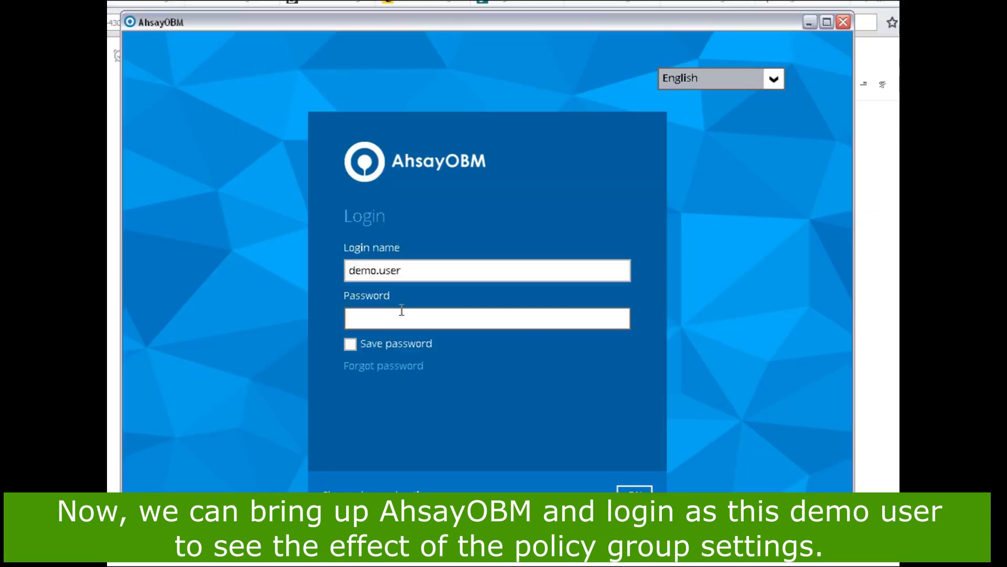
left_click(402, 317)
key("ctrl+v")
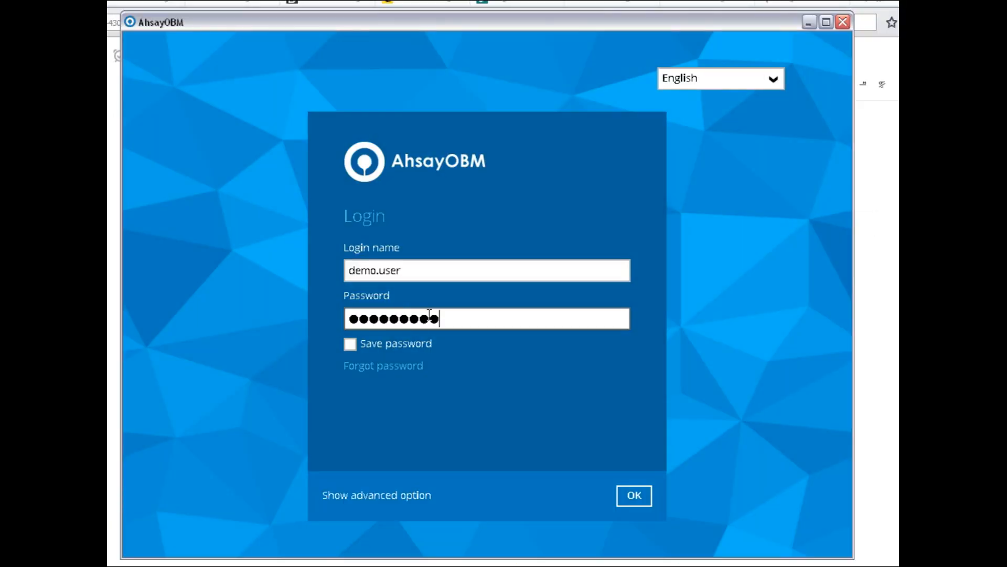
left_click(634, 500)
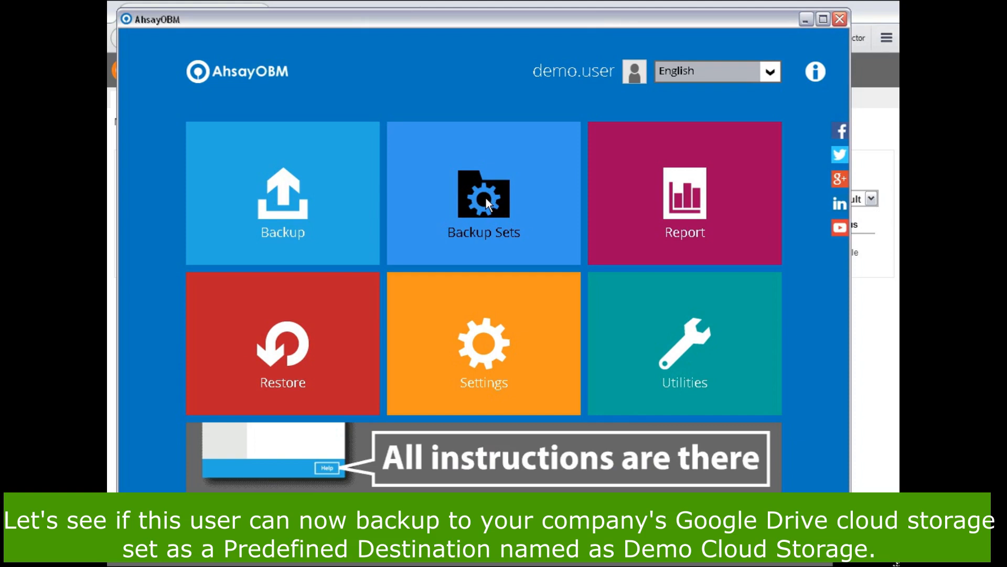
- Start a new File Backup set with the default name, select Favorites as its backup source, and leave scheduled backup off
left_click(486, 197)
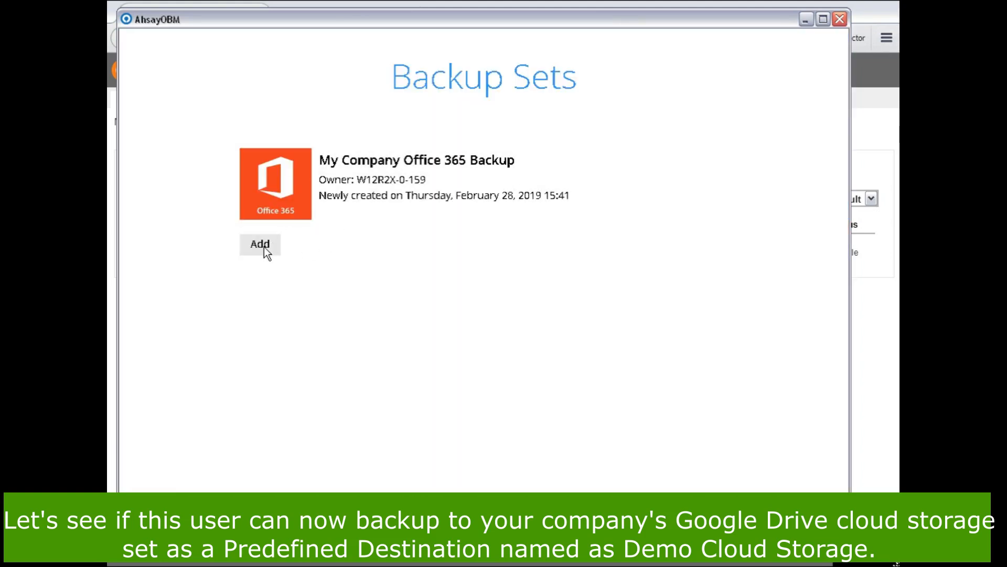
left_click(261, 244)
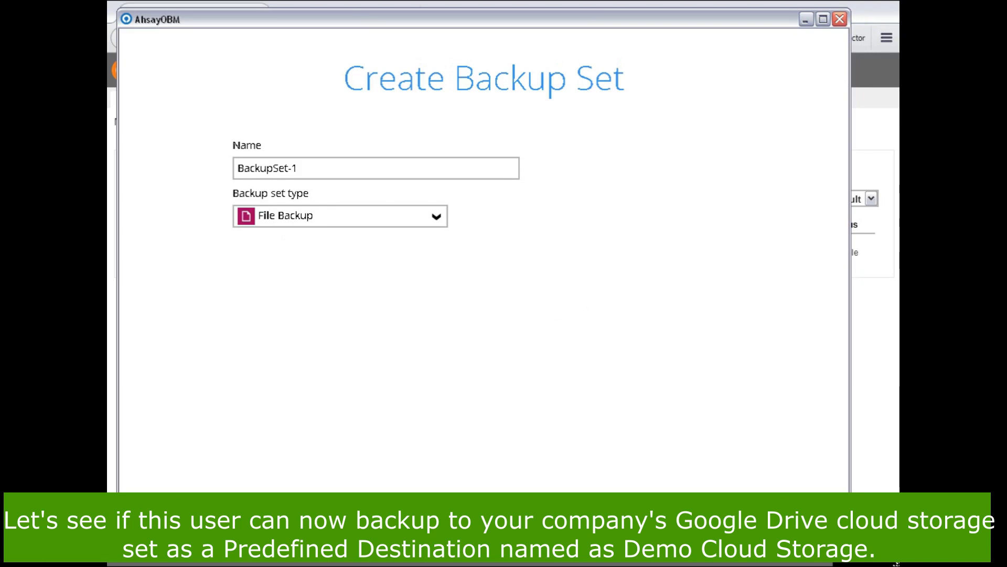
left_click(570, 536)
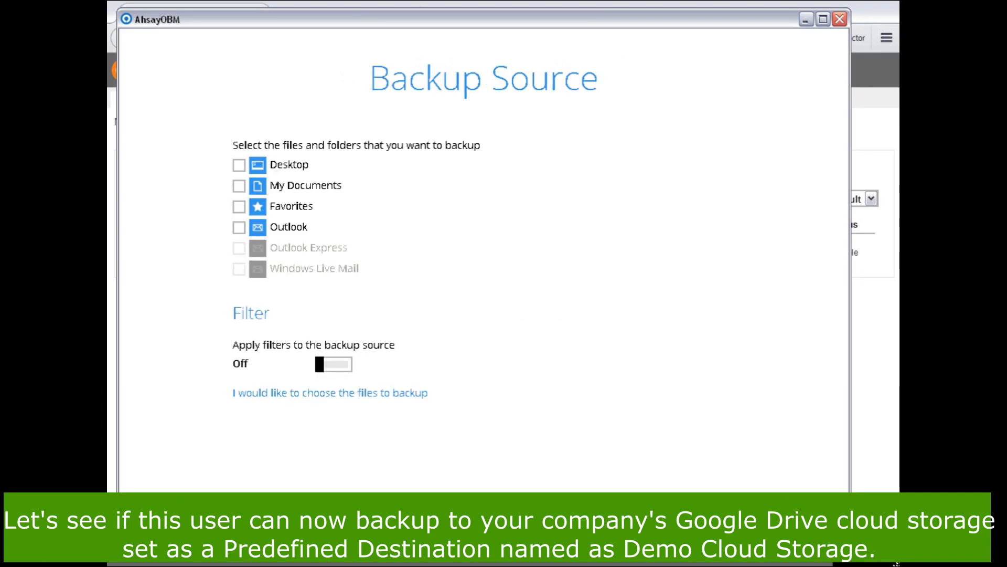
left_click(239, 208)
left_click(570, 535)
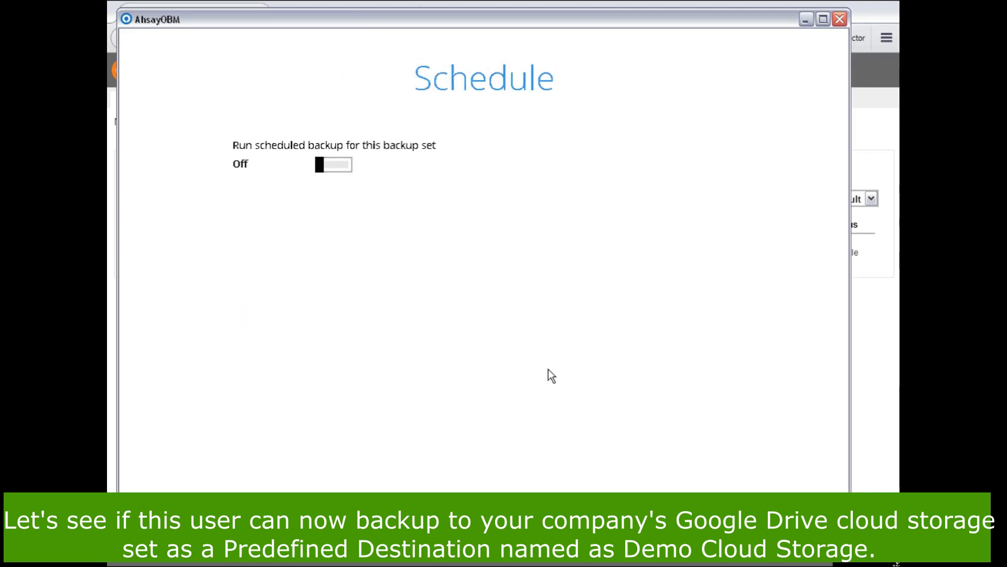
left_click(569, 535)
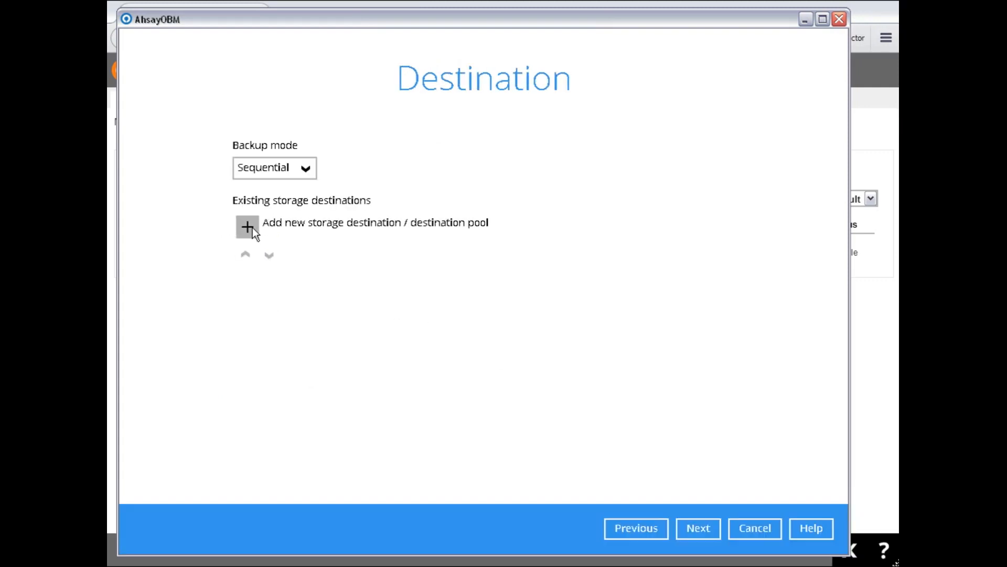
- Add Demo Cloud Storage as the backup set's storage destination, keeping the Sequential backup mode
left_click(253, 229)
left_click(464, 205)
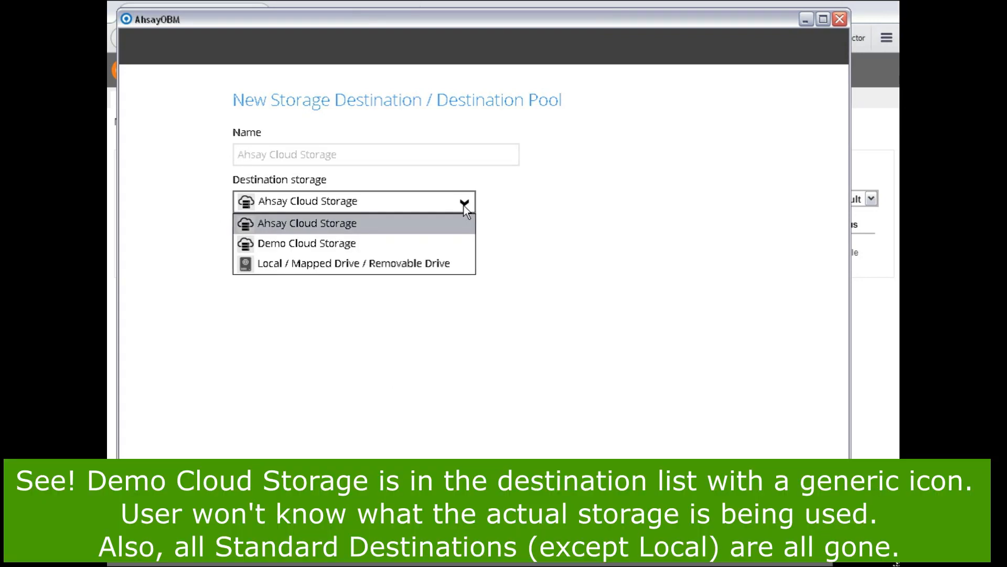
left_click(459, 247)
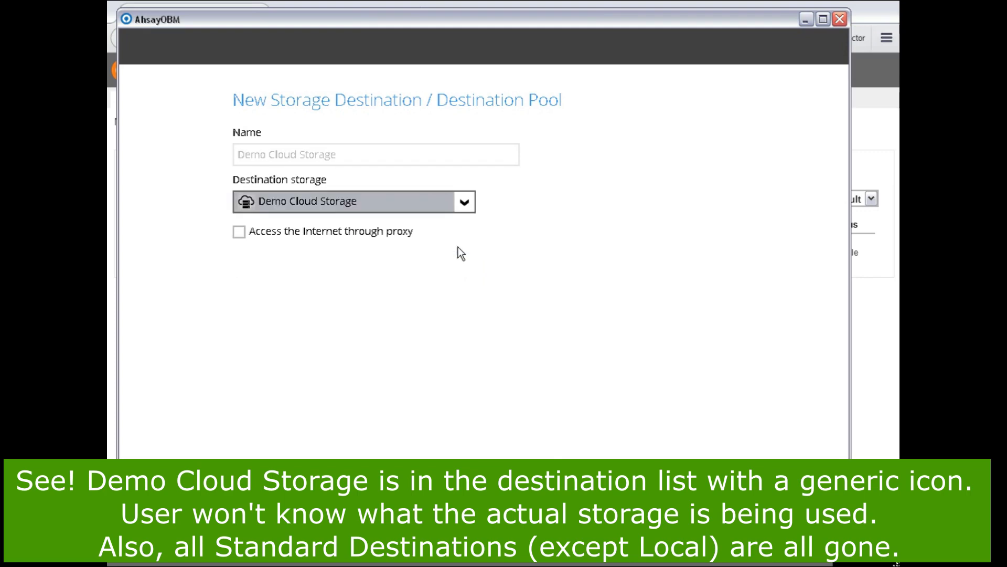
left_click(698, 528)
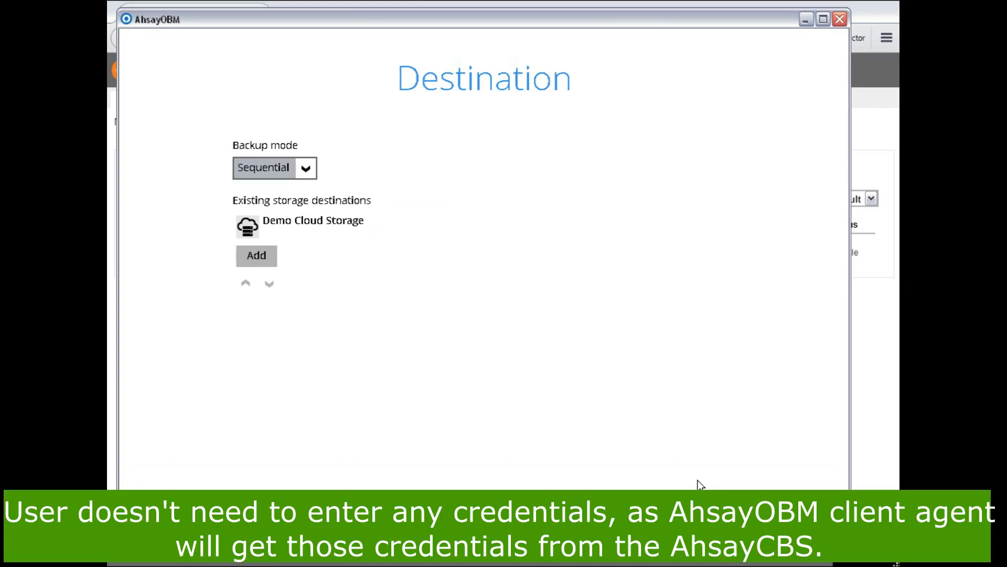
left_click(698, 529)
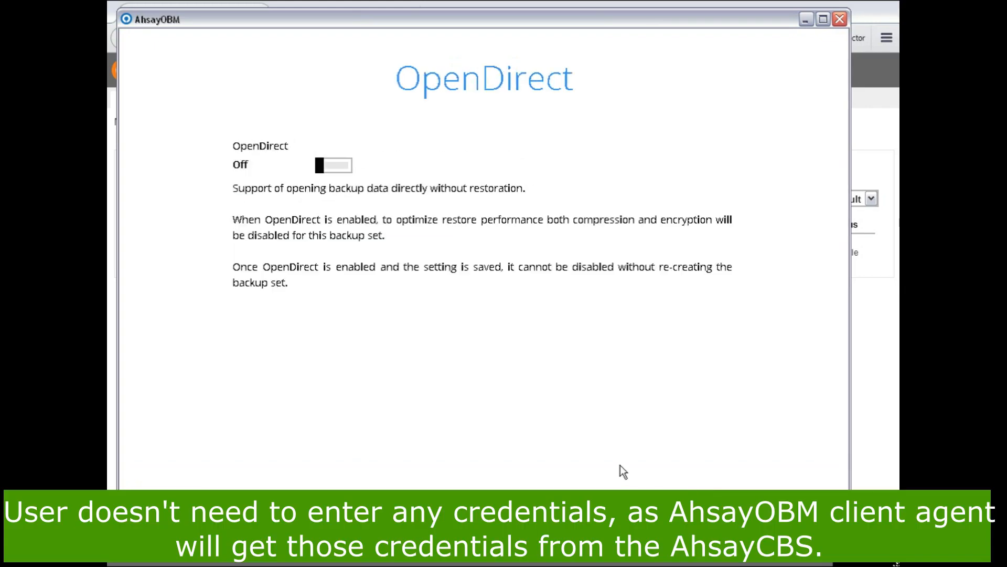
- Finish creating the backup set with OpenDirect and data encryption off, and start its backup immediately
left_click(698, 528)
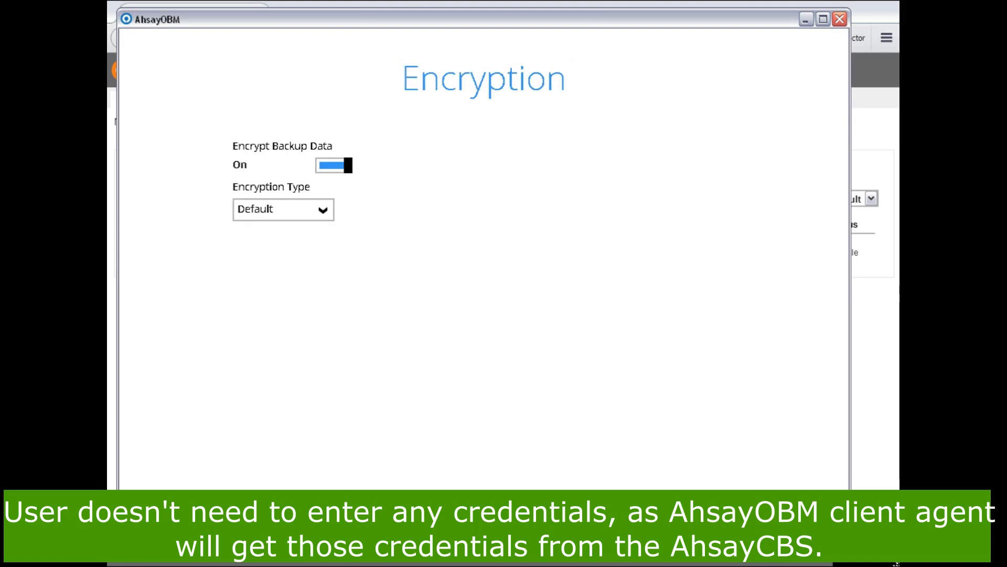
left_click(334, 166)
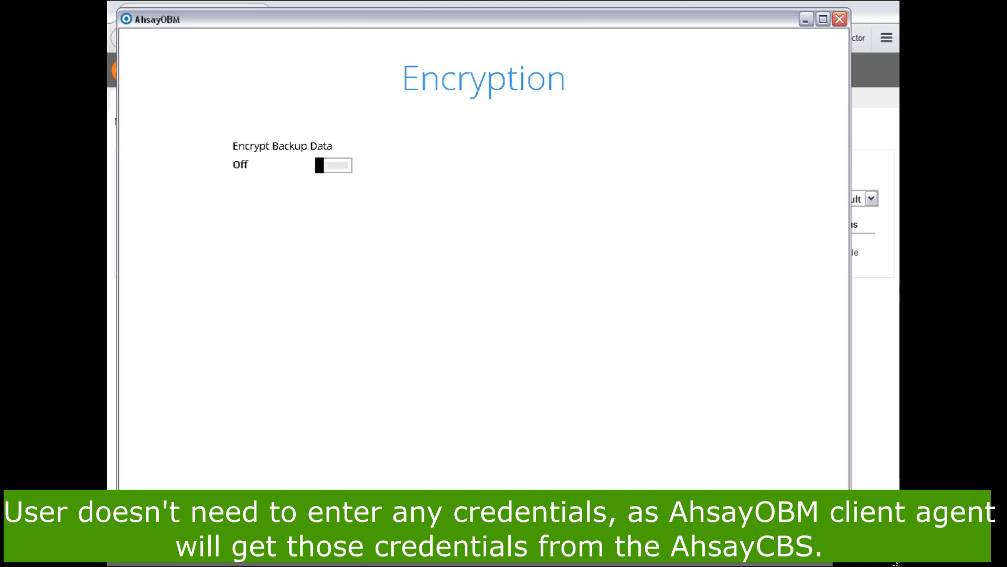
left_click(698, 528)
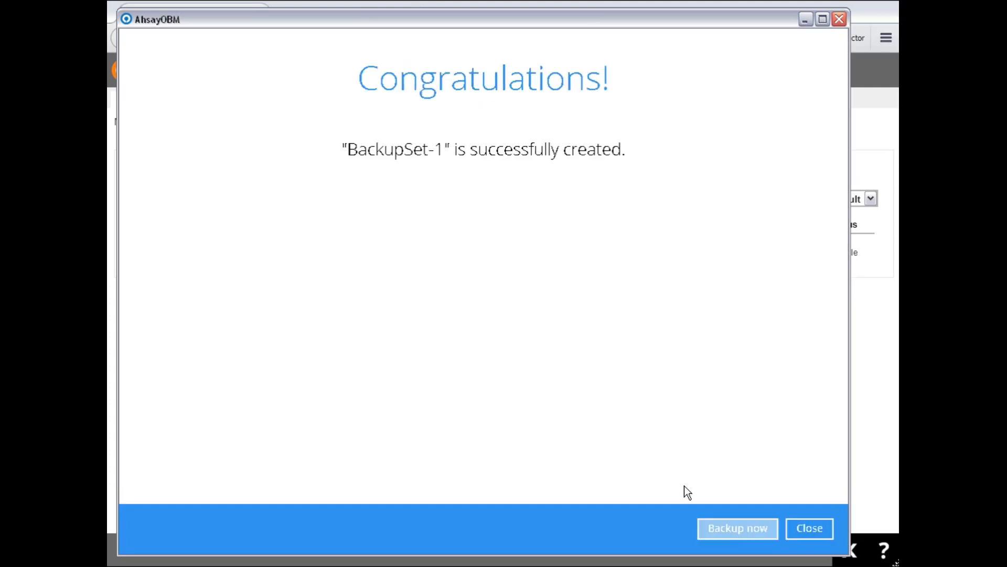
left_click(739, 534)
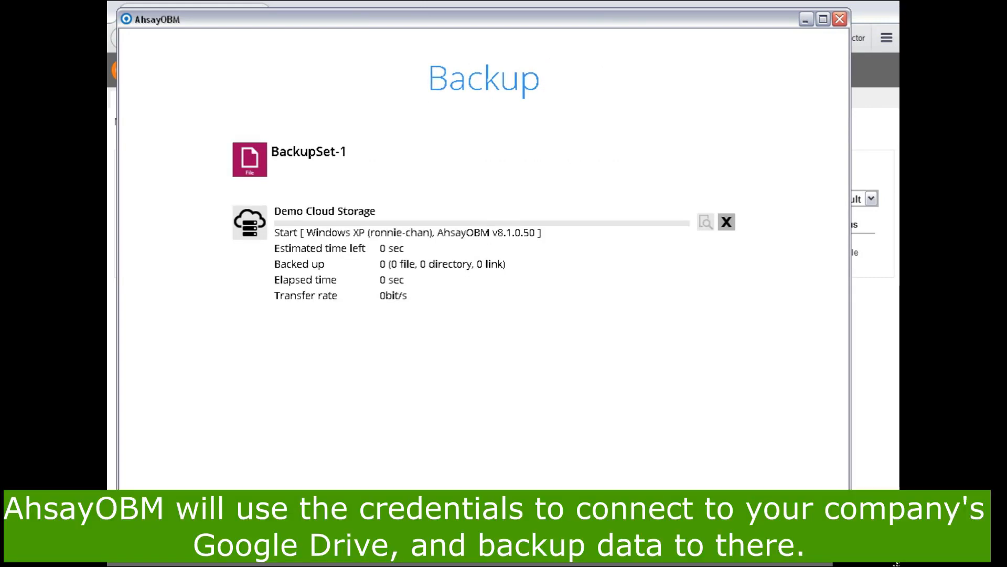